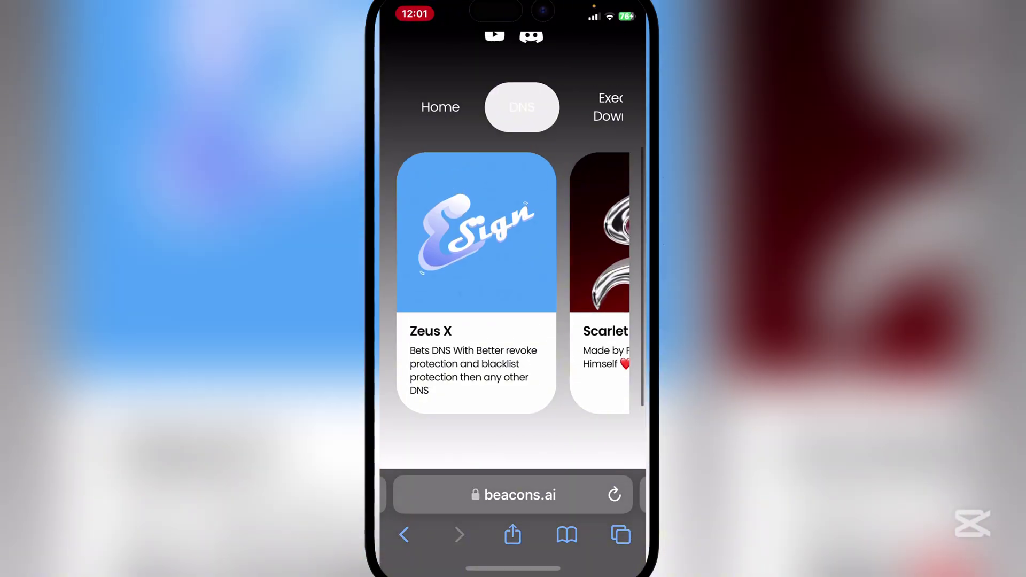
{"action": "scroll", "coordinate": [513, 281], "scroll_direction": "up", "scroll_amount": 1}
{"action": "scroll", "coordinate": [513, 321], "scroll_direction": "right", "scroll_amount": 5}
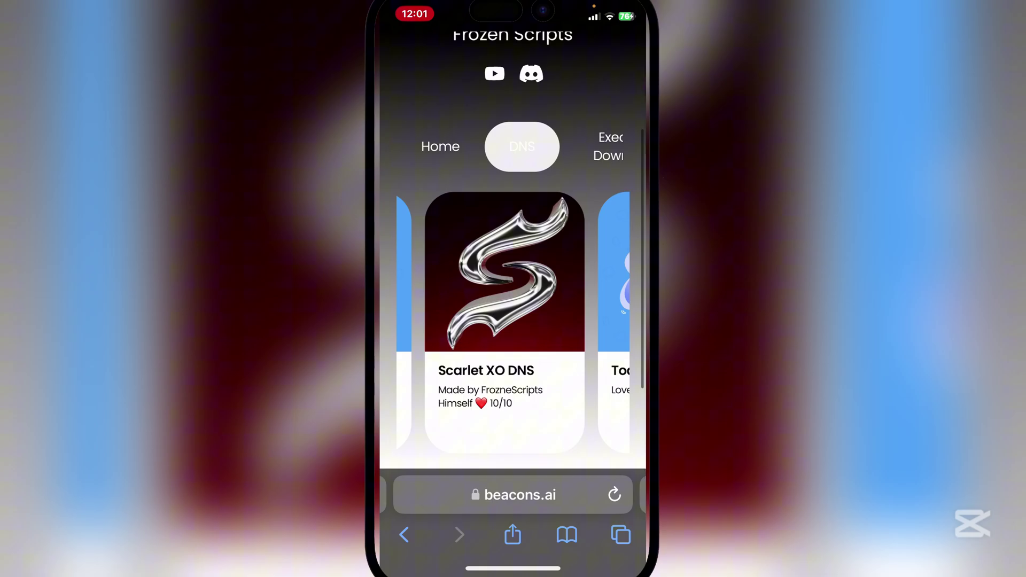
{"action": "scroll", "coordinate": [514, 321], "scroll_direction": "left", "scroll_amount": 5}
{"action": "scroll", "coordinate": [514, 321], "scroll_direction": "right", "scroll_amount": 3}
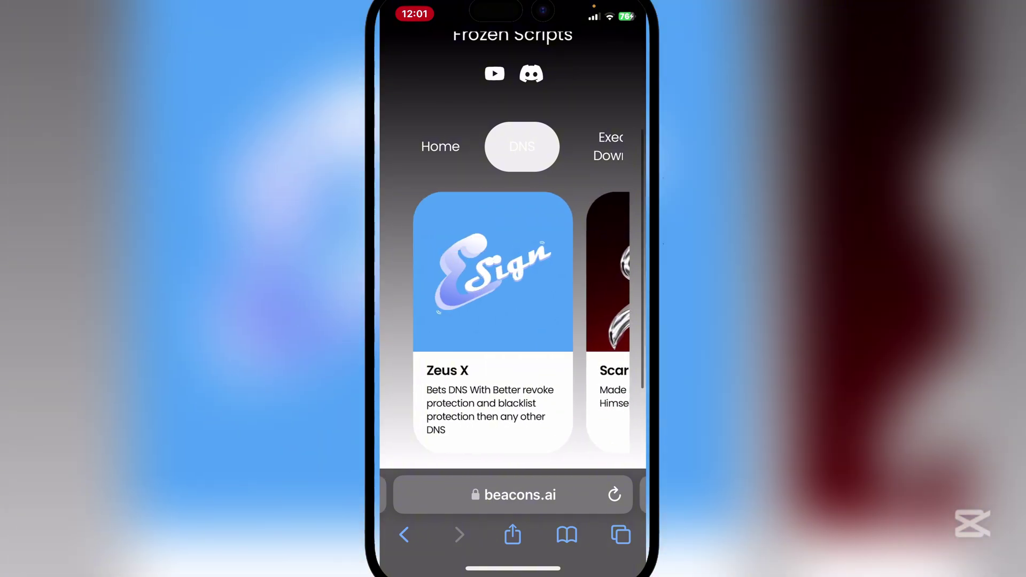
{"action": "scroll", "coordinate": [513, 321], "scroll_direction": "right", "scroll_amount": 2}
{"action": "scroll", "coordinate": [513, 321], "scroll_direction": "right", "scroll_amount": 2}
{"action": "scroll", "coordinate": [514, 321], "scroll_direction": "left", "scroll_amount": 3}
{"action": "scroll", "coordinate": [513, 321], "scroll_direction": "right", "scroll_amount": 1}
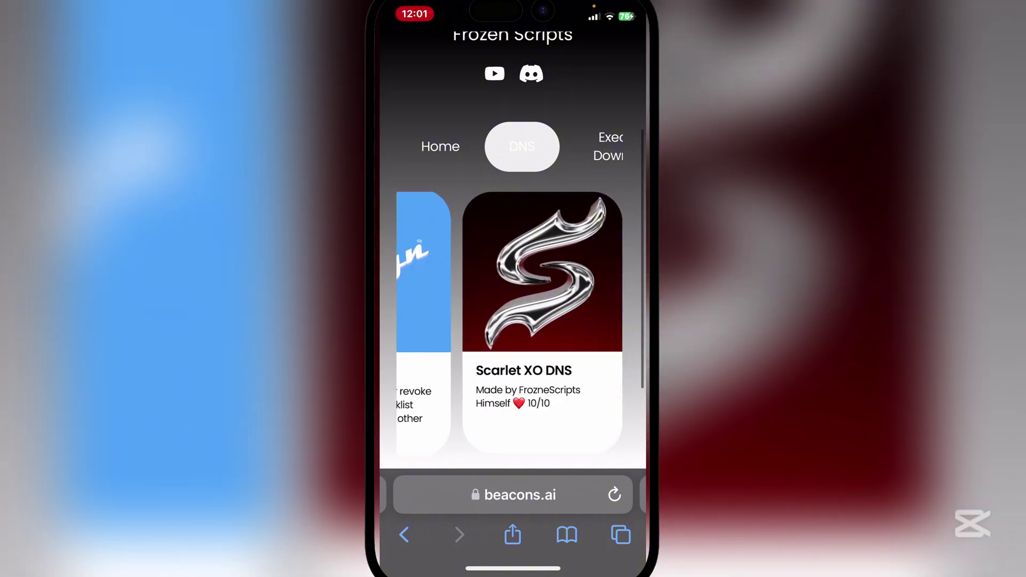
{"action": "scroll", "coordinate": [513, 321], "scroll_direction": "right", "scroll_amount": 1}
{"action": "scroll", "coordinate": [513, 320], "scroll_direction": "right", "scroll_amount": 1}
- Download the Toasty DNS V1 profile from MediaFire and allow the configuration profile
{"action": "left_click", "coordinate": [486, 321]}
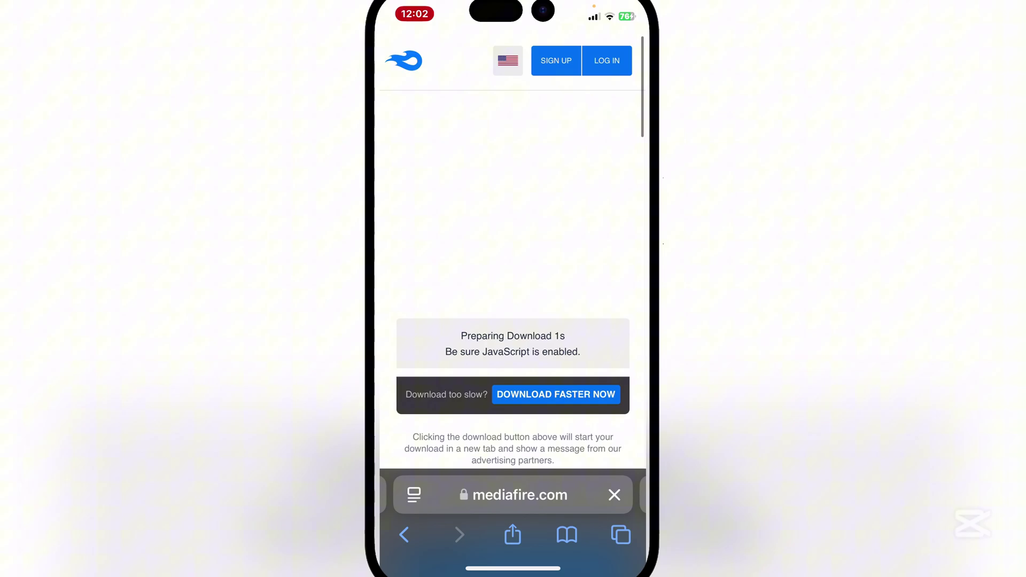
{"action": "left_click", "coordinate": [513, 346]}
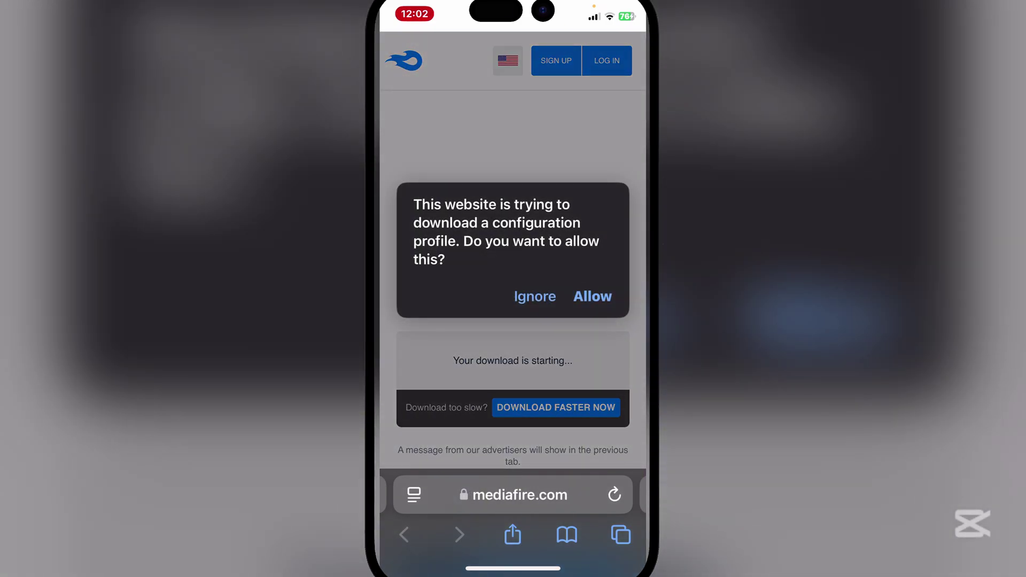
{"action": "left_click", "coordinate": [594, 296]}
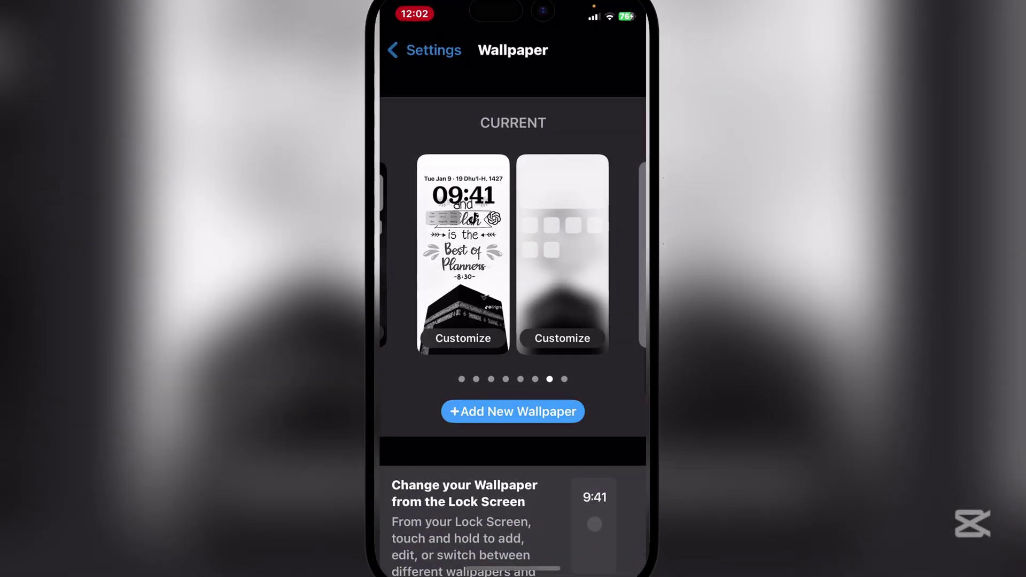
{"action": "scroll", "coordinate": [514, 321], "scroll_direction": "down", "scroll_amount": 2}
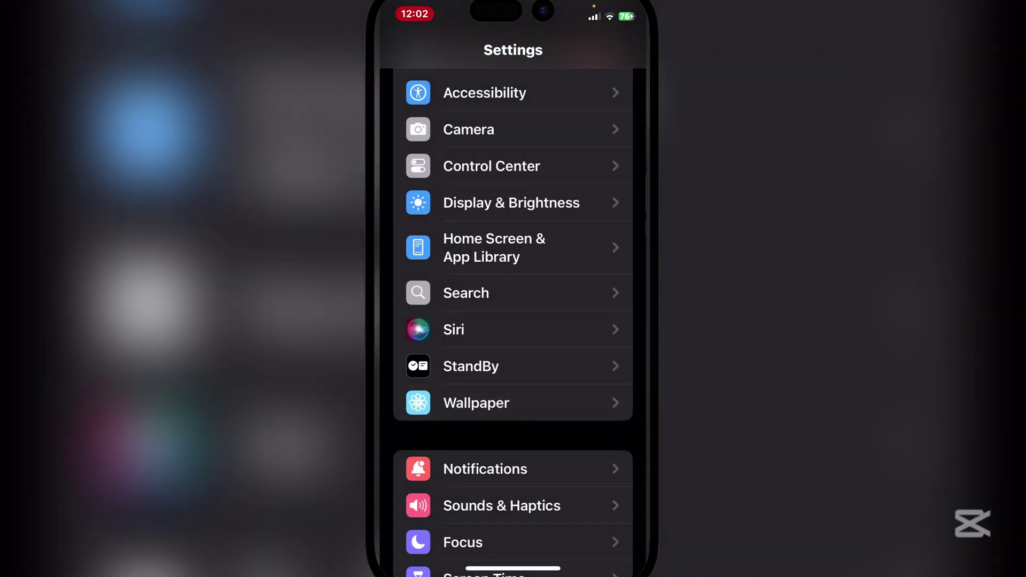
{"action": "scroll", "coordinate": [513, 289], "scroll_direction": "up", "scroll_amount": 2}
- Reach the downloaded Antirevoke profile under General > VPN & Device Management and begin installing it
{"action": "left_click", "coordinate": [481, 185]}
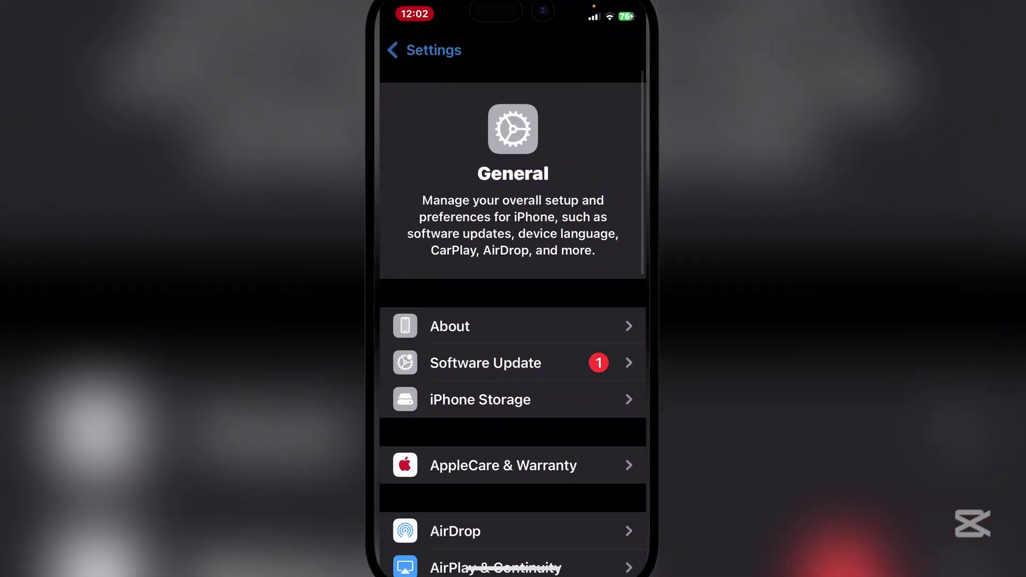
{"action": "scroll", "coordinate": [513, 321], "scroll_direction": "down", "scroll_amount": 10}
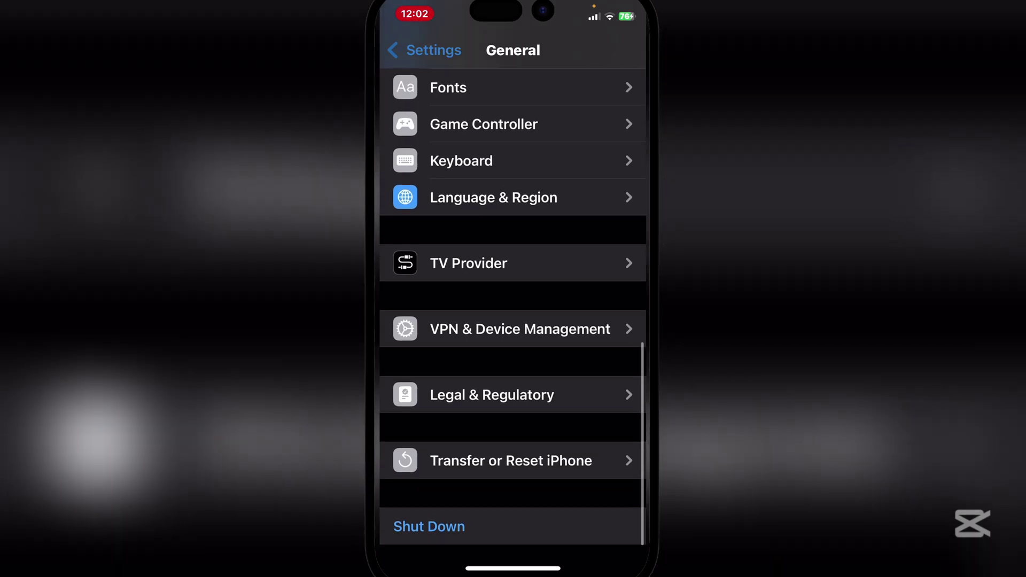
{"action": "left_click", "coordinate": [513, 329]}
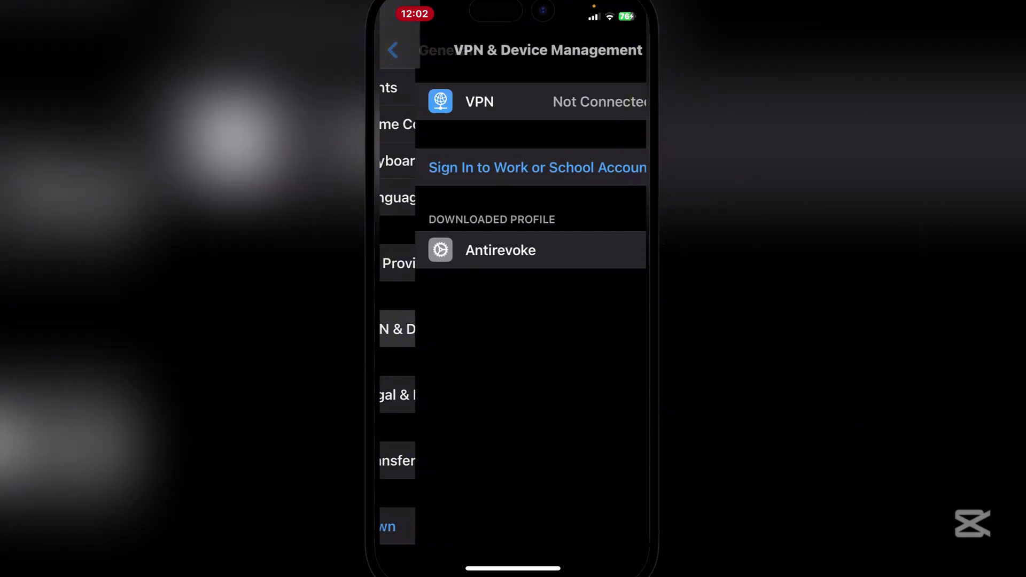
{"action": "left_click", "coordinate": [500, 248]}
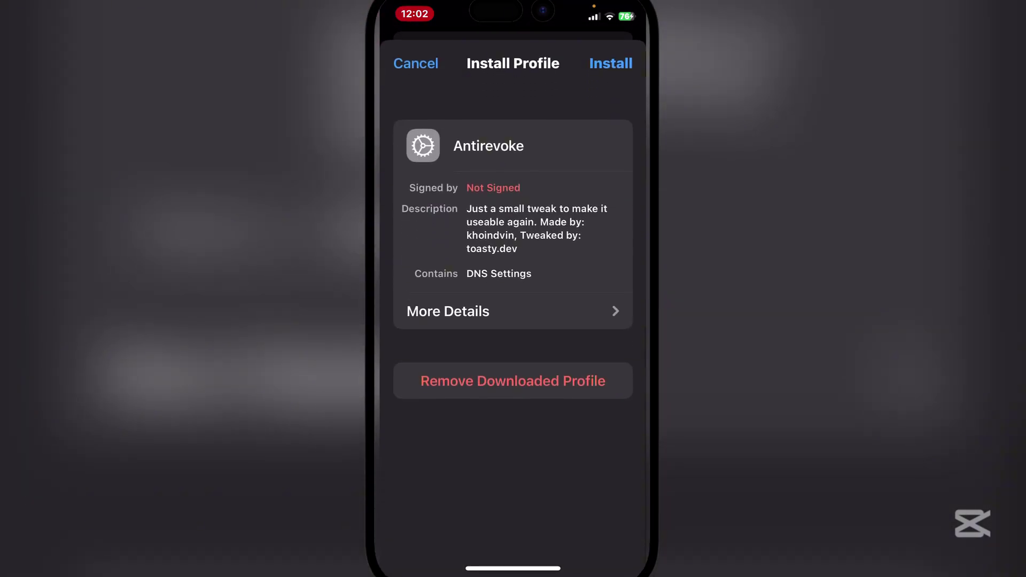
{"action": "left_click", "coordinate": [611, 63]}
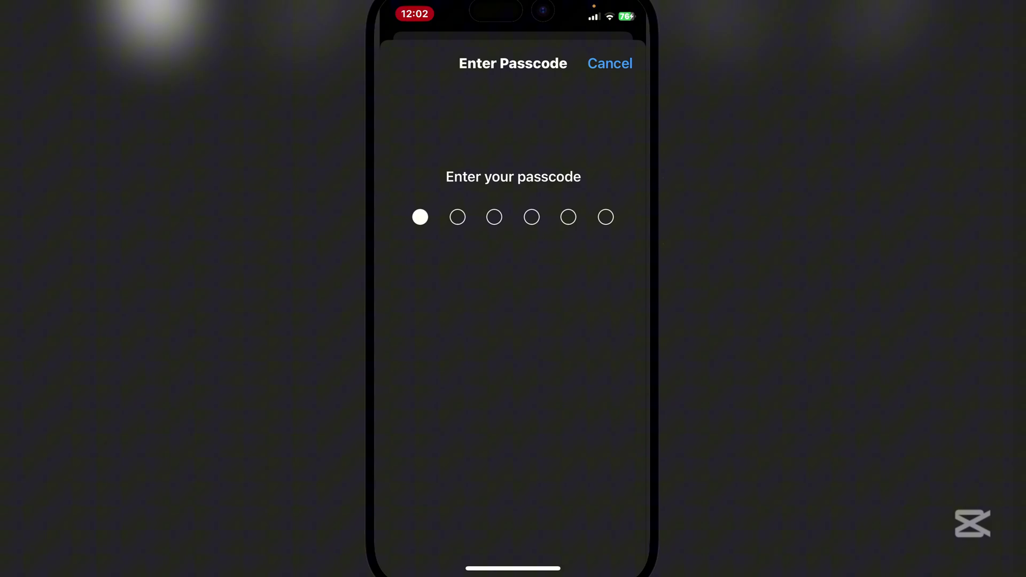
{"action": "type", "text": "00"}
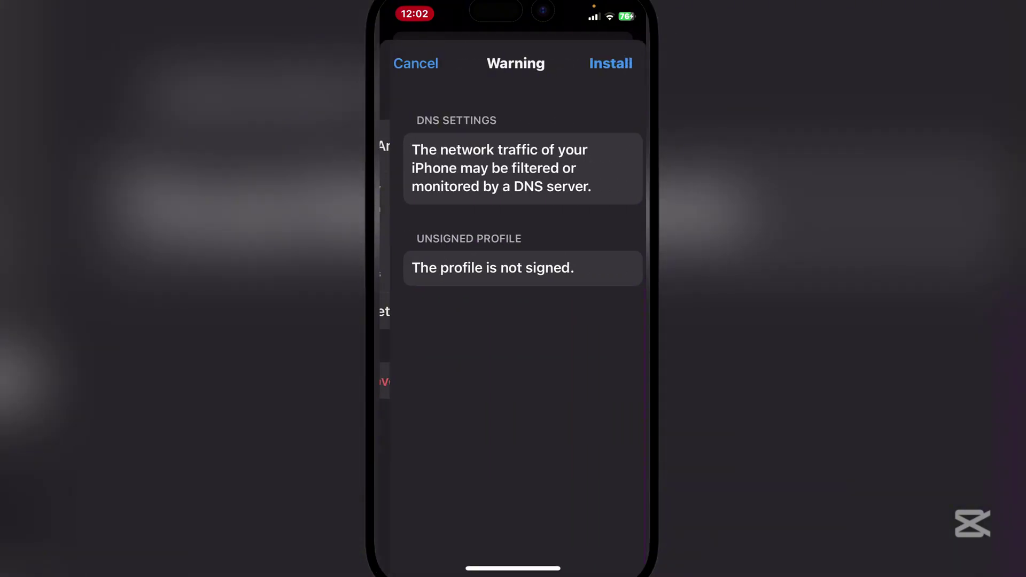
- Install the unsigned Antirevoke profile despite the warning, then return to the MediaFire page in Safari
{"action": "left_click", "coordinate": [611, 63]}
{"action": "left_click", "coordinate": [513, 474]}
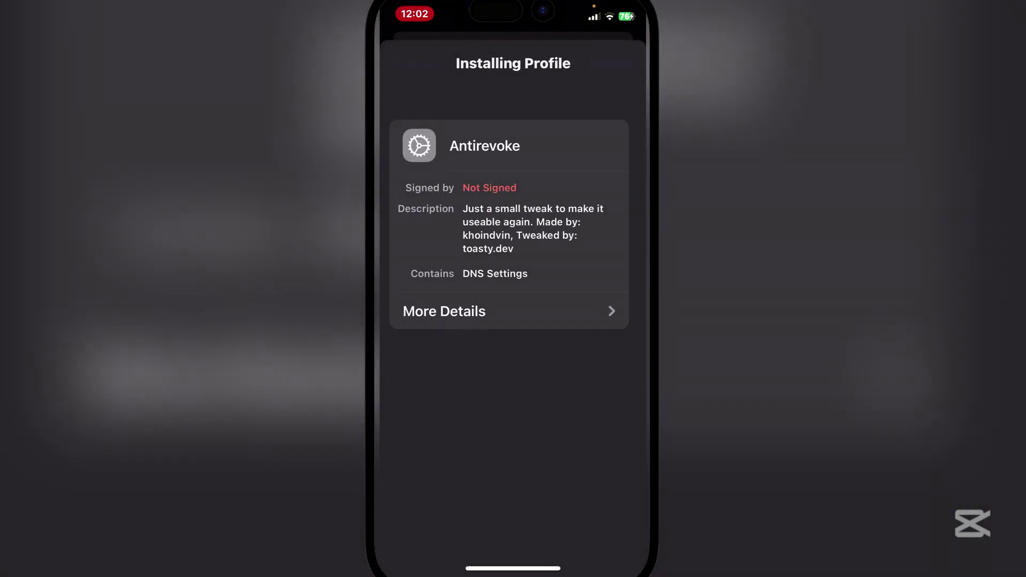
{"action": "left_click", "coordinate": [615, 63]}
{"action": "left_click_drag", "start_coordinate": [449, 567], "coordinate": [626, 568]}
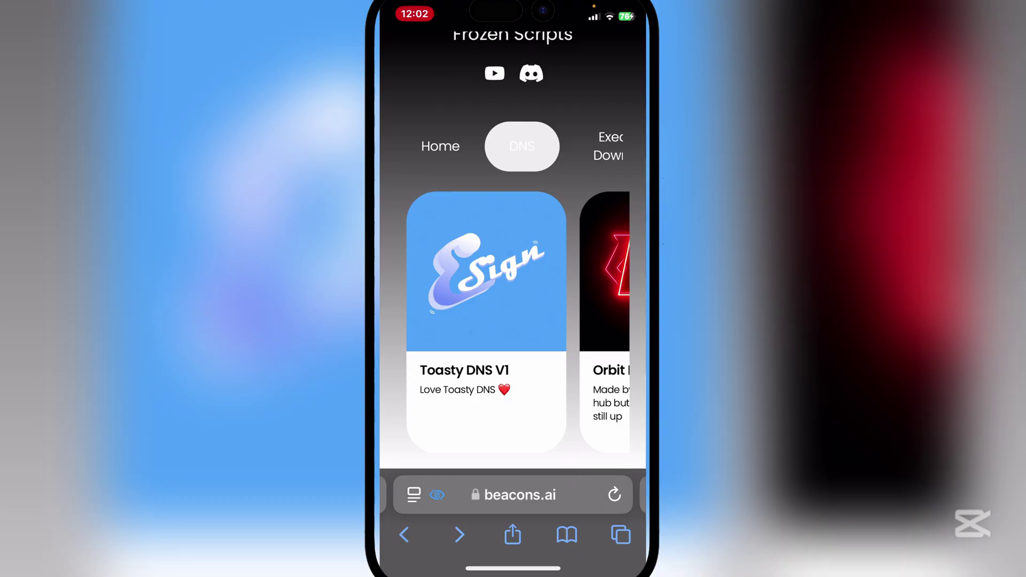
{"action": "left_click_drag", "start_coordinate": [577, 147], "coordinate": [425, 146]}
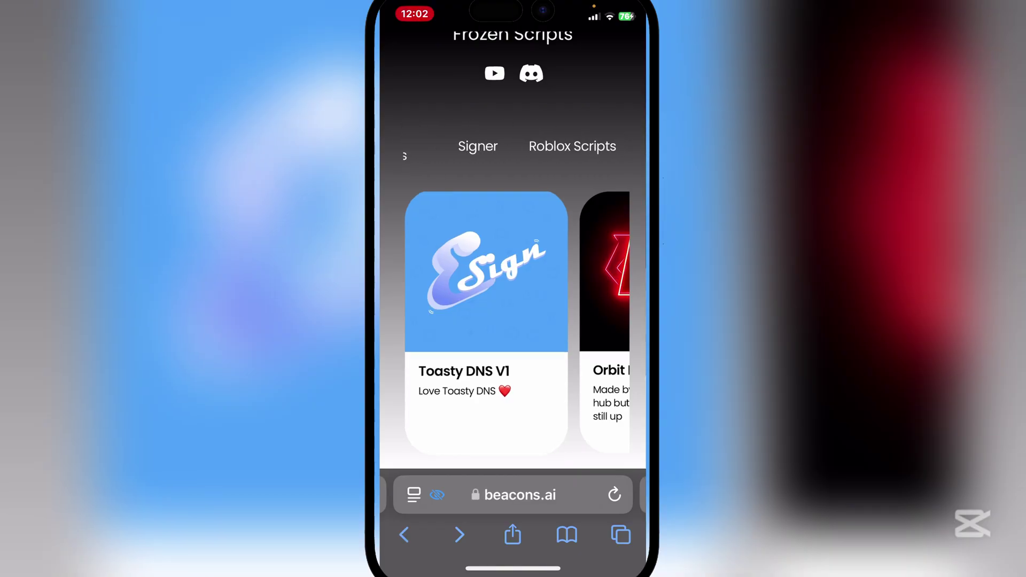
- Install the Esign No logs app from the Signer listings and go home to watch it load
{"action": "left_click", "coordinate": [478, 146]}
{"action": "scroll", "coordinate": [513, 320], "scroll_direction": "down", "scroll_amount": 5}
{"action": "scroll", "coordinate": [513, 321], "scroll_direction": "up", "scroll_amount": 5}
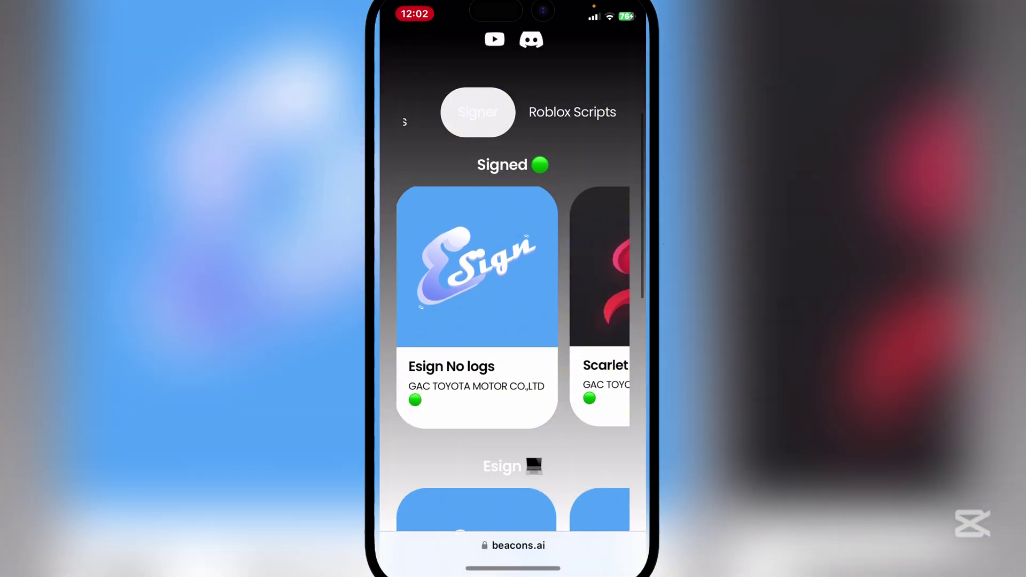
{"action": "left_click", "coordinate": [477, 321]}
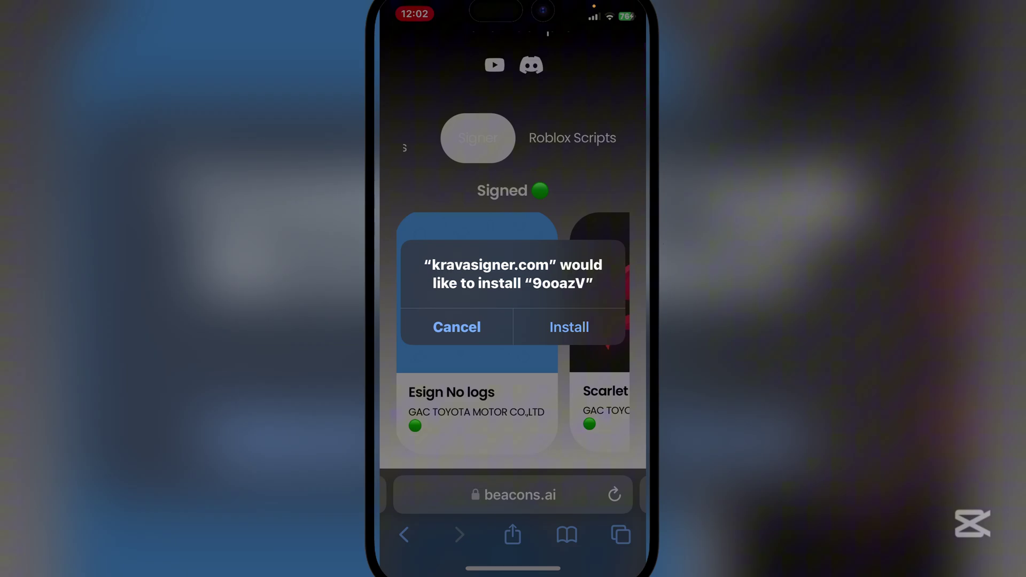
{"action": "scroll", "coordinate": [514, 322], "scroll_direction": "down", "scroll_amount": 4}
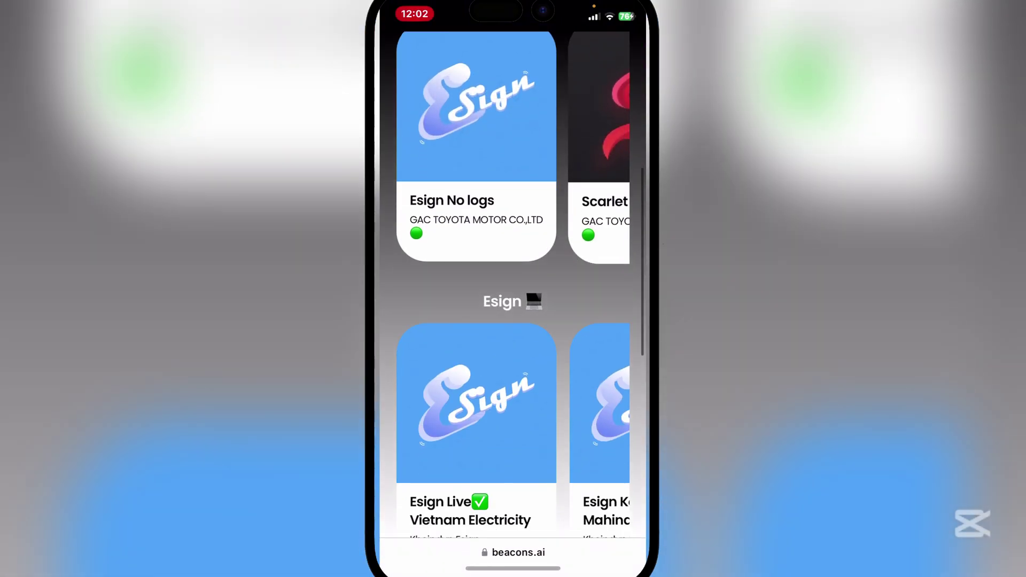
{"action": "left_click_drag", "start_coordinate": [513, 568], "coordinate": [513, 361]}
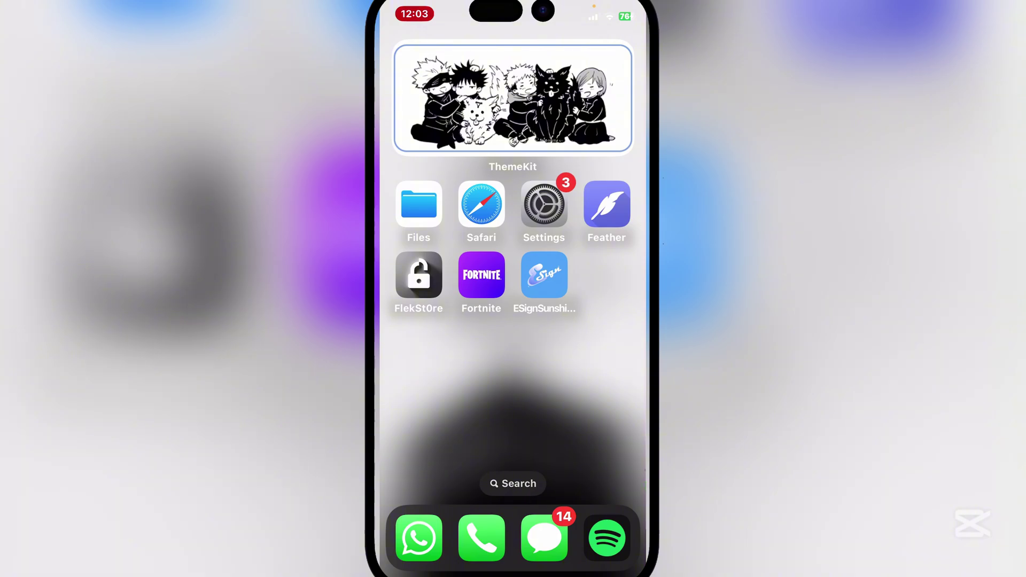
- Dismiss ESign's untrusted developer alert and trust Sunshine Insurance Group Co., Ltd. in Device Management
{"action": "left_click", "coordinate": [544, 275]}
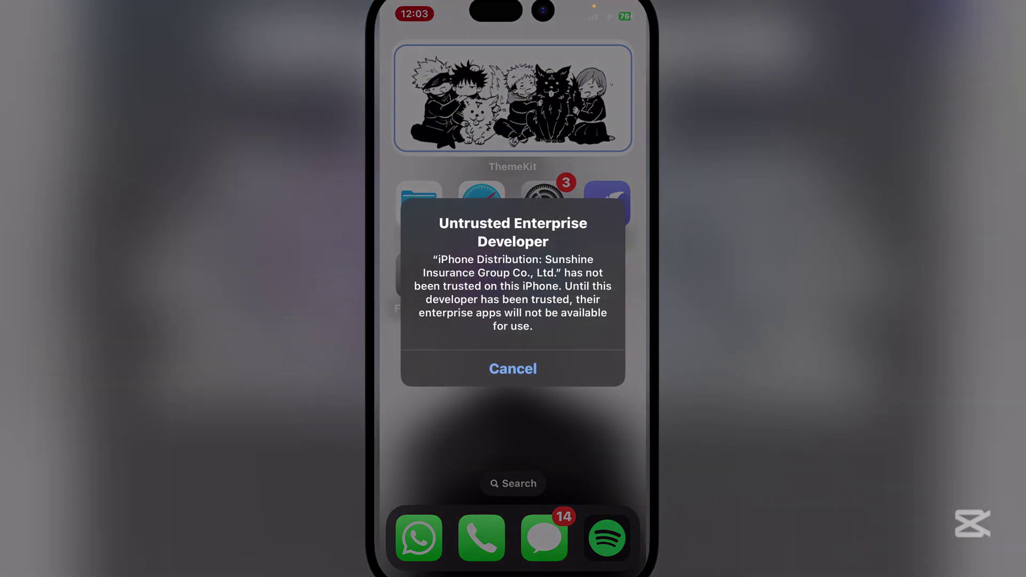
{"action": "left_click", "coordinate": [514, 368]}
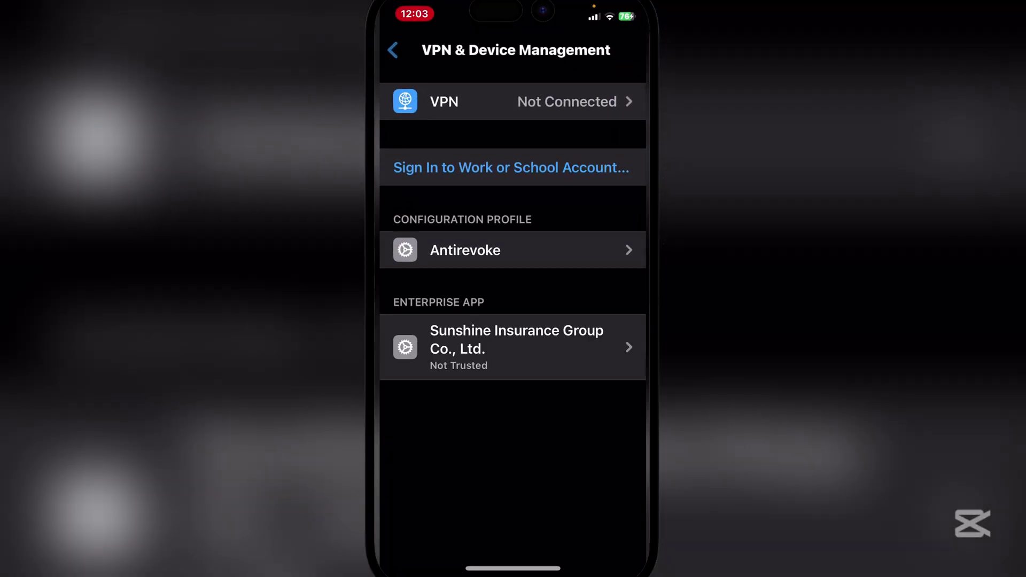
{"action": "left_click", "coordinate": [513, 334]}
{"action": "left_click", "coordinate": [514, 217]}
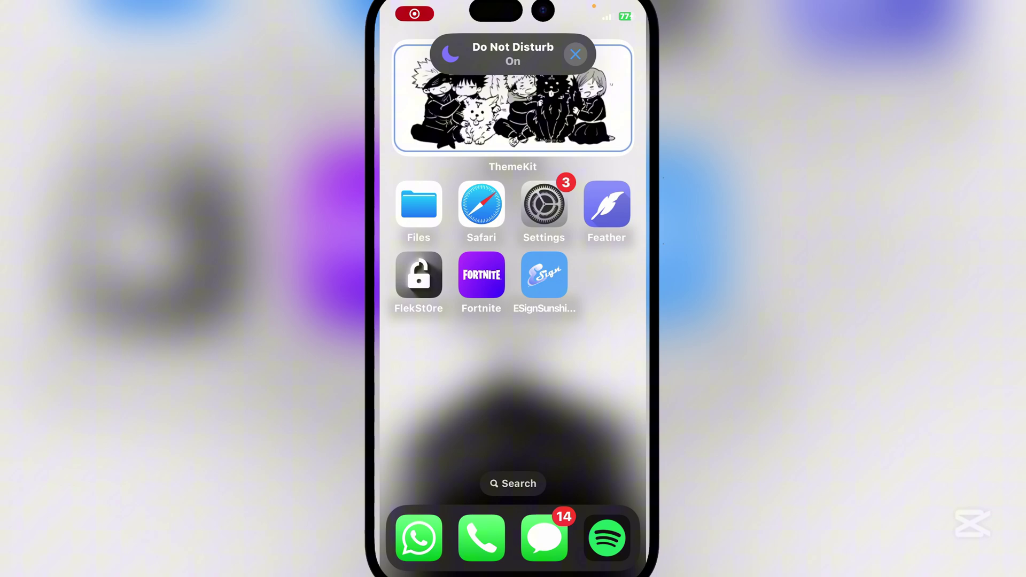
- Launch ESign to its File List with YYYAppFolder, then return to the home screen
{"action": "left_click", "coordinate": [545, 275]}
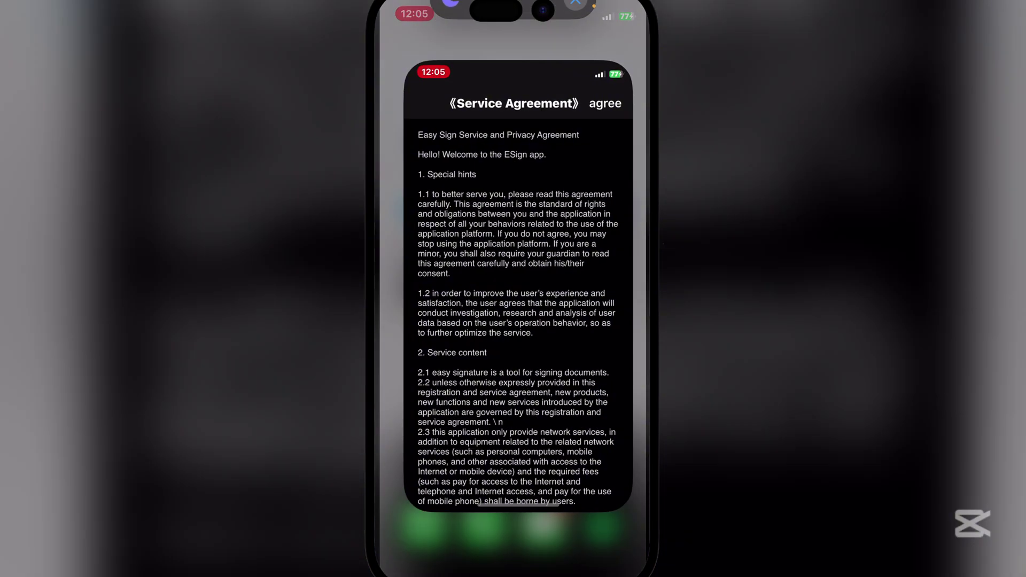
{"action": "scroll", "coordinate": [514, 321], "scroll_direction": "down", "scroll_amount": 5}
{"action": "scroll", "coordinate": [513, 322], "scroll_direction": "down", "scroll_amount": 5}
{"action": "scroll", "coordinate": [513, 321], "scroll_direction": "down", "scroll_amount": 5}
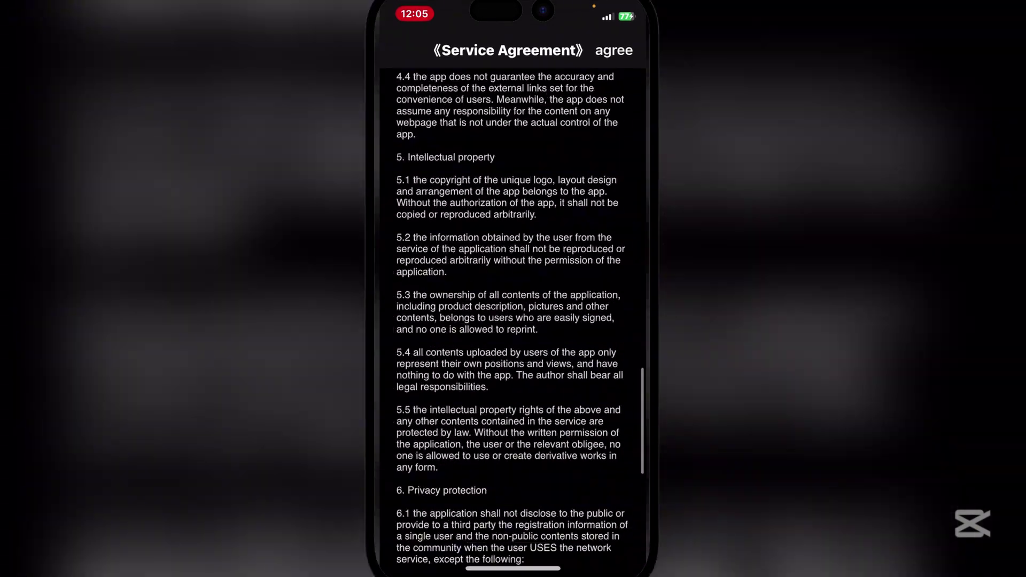
{"action": "scroll", "coordinate": [513, 321], "scroll_direction": "down", "scroll_amount": 5}
{"action": "scroll", "coordinate": [513, 321], "scroll_direction": "up", "scroll_amount": 5}
{"action": "scroll", "coordinate": [513, 321], "scroll_direction": "up", "scroll_amount": 5}
{"action": "scroll", "coordinate": [514, 321], "scroll_direction": "up", "scroll_amount": 5}
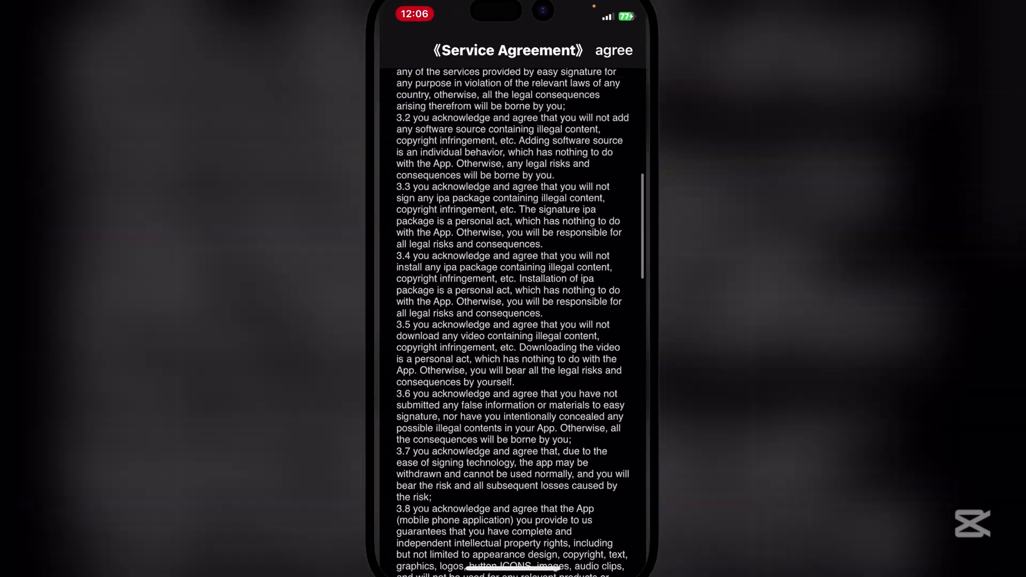
{"action": "scroll", "coordinate": [513, 321], "scroll_direction": "up", "scroll_amount": 3}
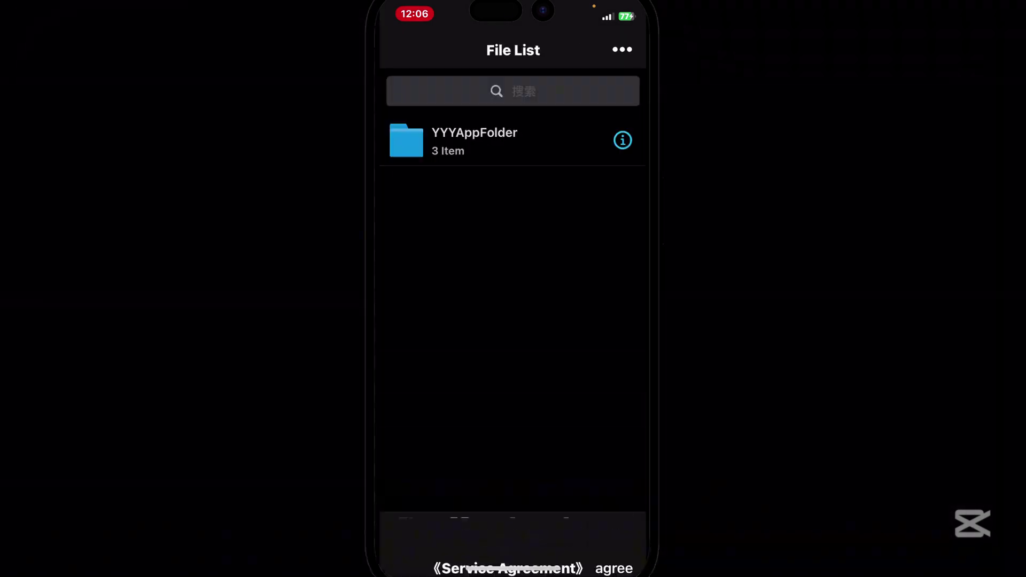
{"action": "left_click_drag", "start_coordinate": [513, 568], "coordinate": [514, 361]}
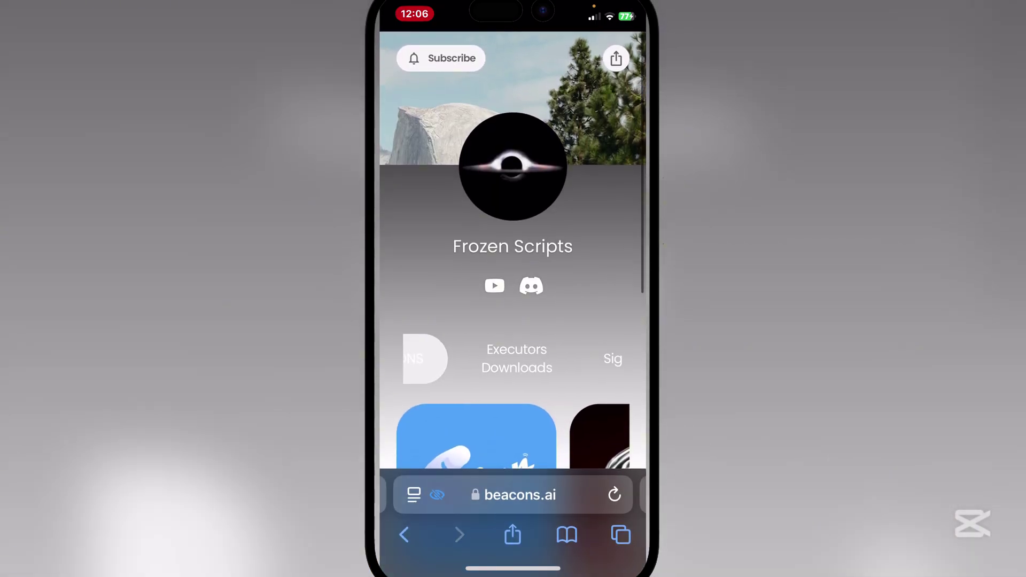
{"action": "scroll", "coordinate": [513, 320], "scroll_direction": "down", "scroll_amount": 2}
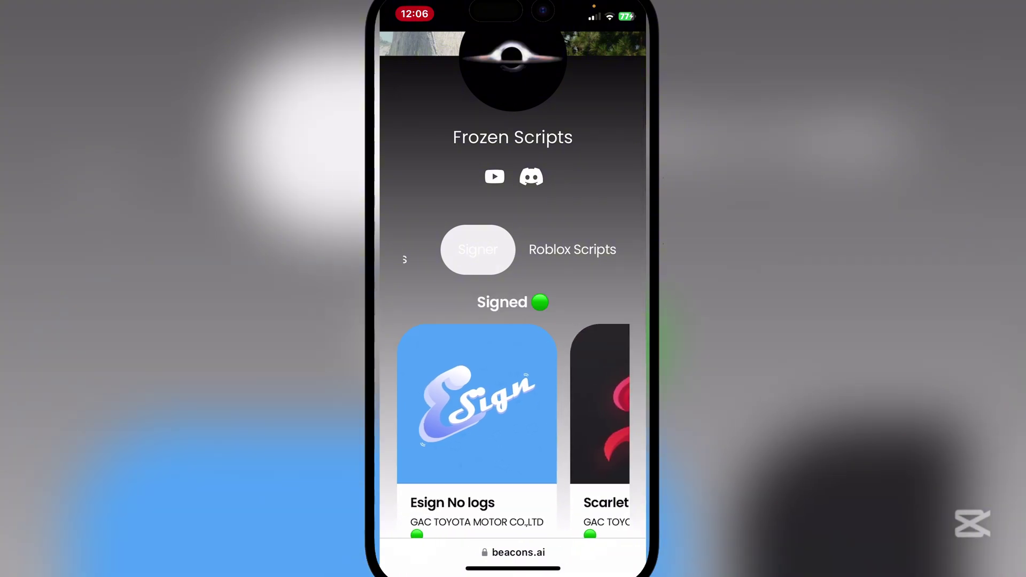
{"action": "scroll", "coordinate": [513, 321], "scroll_direction": "down", "scroll_amount": 2}
{"action": "scroll", "coordinate": [513, 321], "scroll_direction": "down", "scroll_amount": 3}
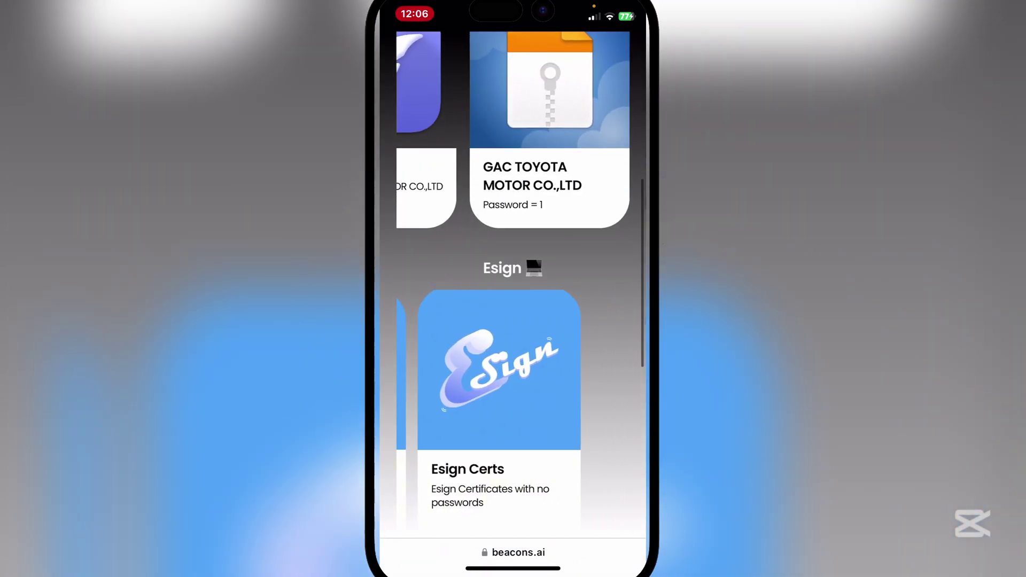
{"action": "scroll", "coordinate": [513, 321], "scroll_direction": "down", "scroll_amount": 2}
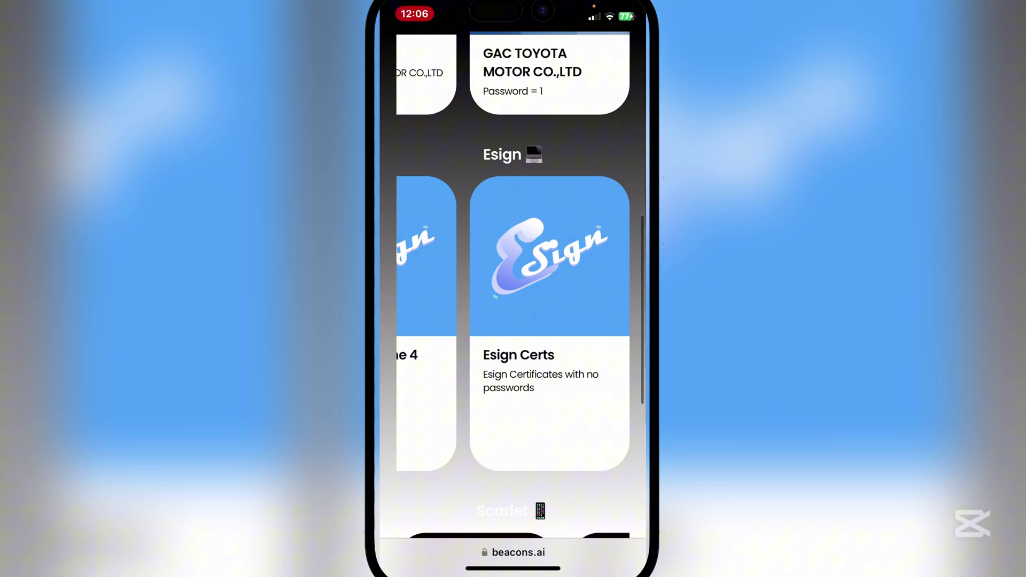
- Download Esign-Certs.zip from the Esign Certs card on the Frozen Scripts page
{"action": "left_click", "coordinate": [550, 320]}
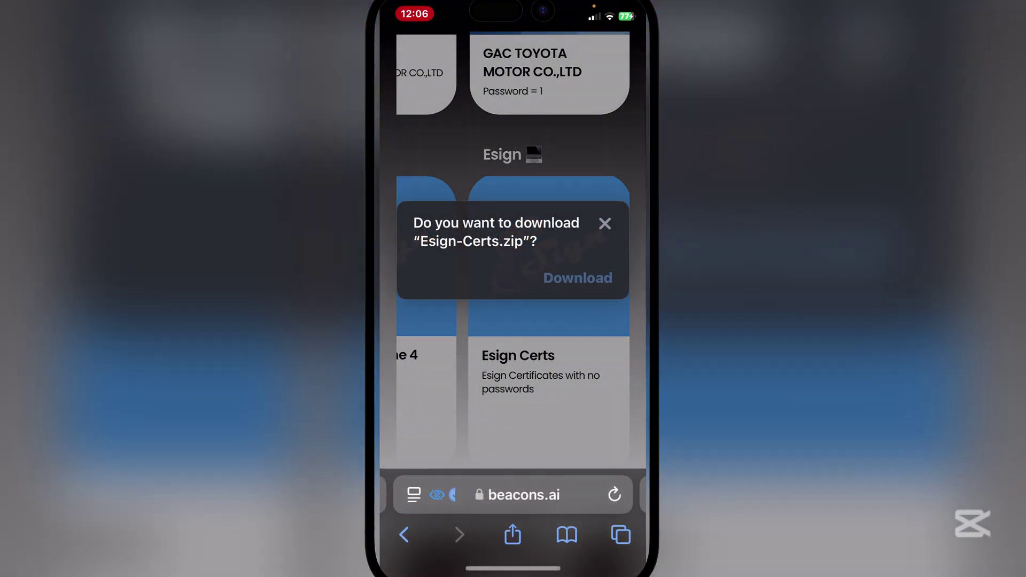
{"action": "left_click", "coordinate": [577, 278]}
- Switch to ESign and start an Import from the File List options, backing out to Browse
{"action": "left_click_drag", "start_coordinate": [513, 567], "coordinate": [514, 321]}
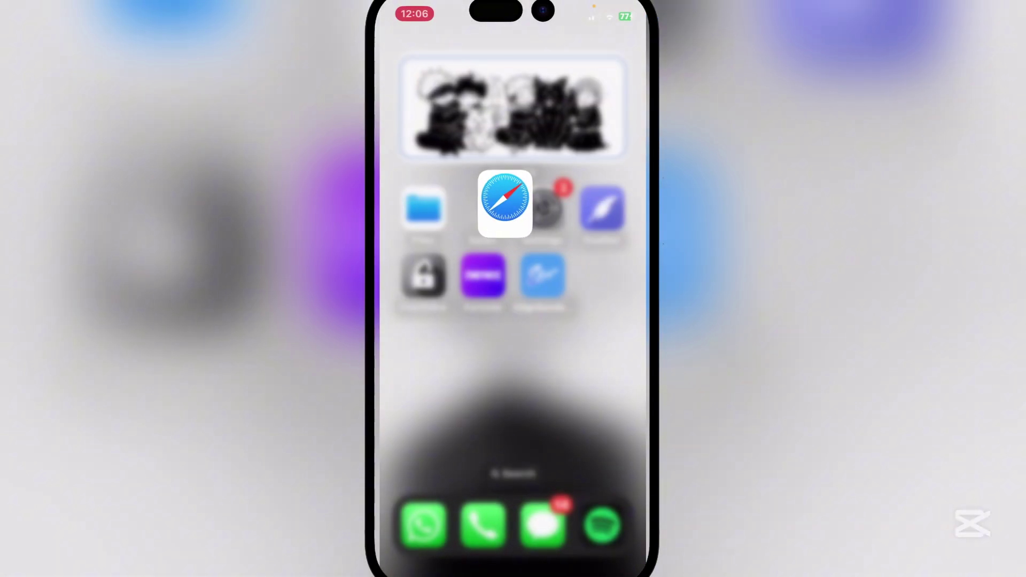
{"action": "left_click", "coordinate": [543, 275]}
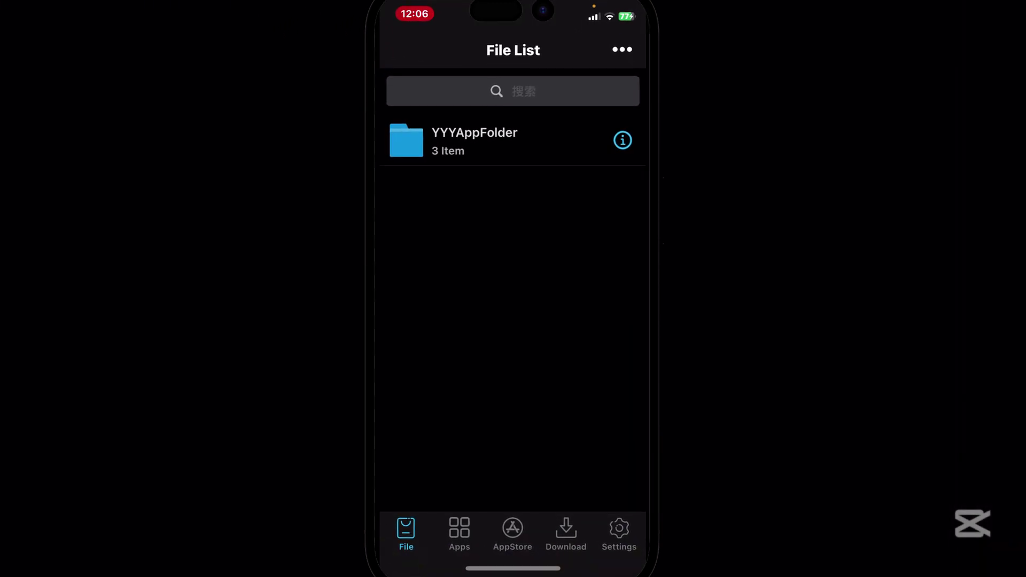
{"action": "left_click", "coordinate": [623, 50]}
{"action": "left_click", "coordinate": [572, 137]}
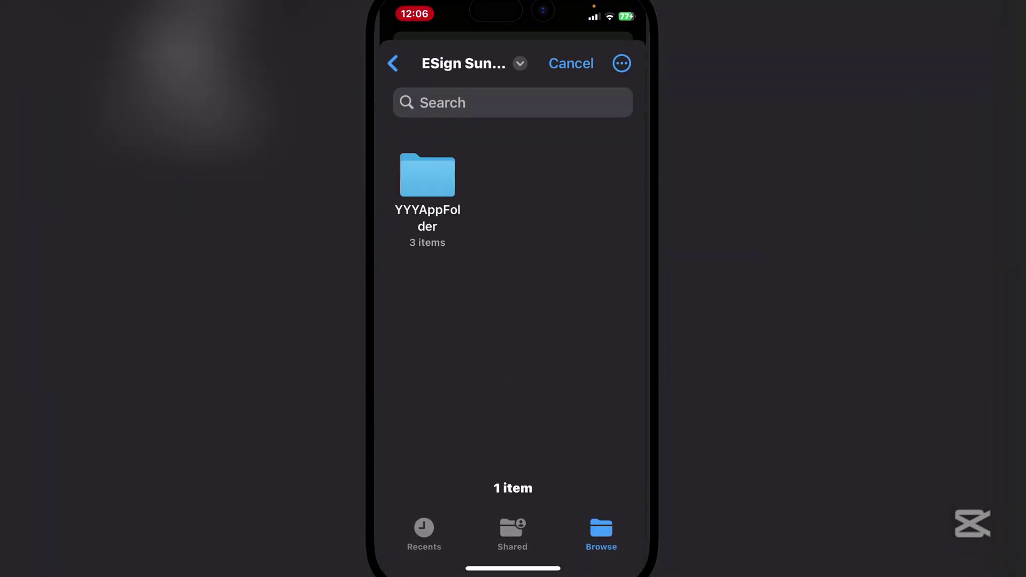
{"action": "left_click", "coordinate": [393, 63]}
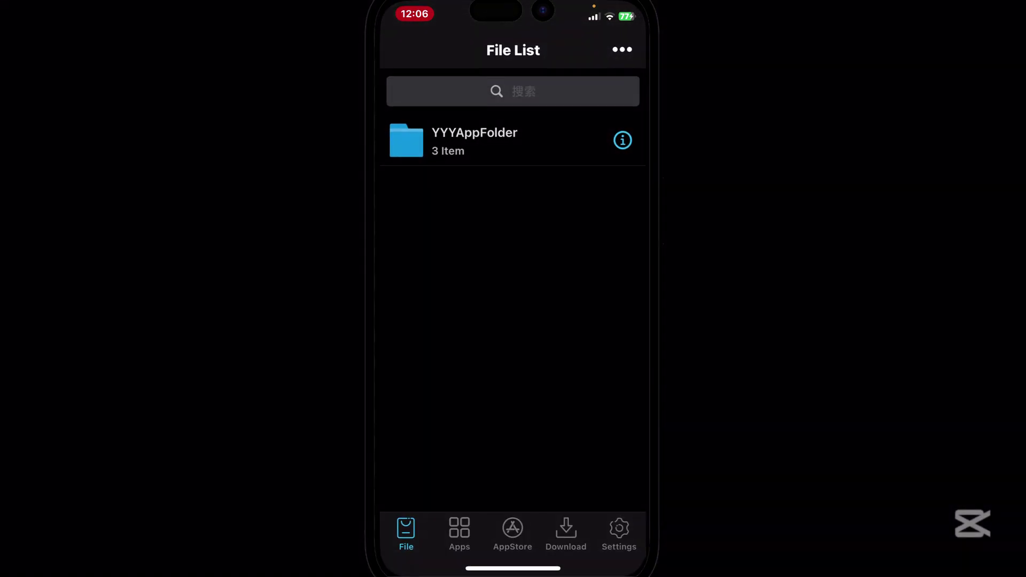
- Import Esign-Certs 5.zip from the Downloads folder into ESign's File List
{"action": "left_click", "coordinate": [621, 46]}
{"action": "left_click", "coordinate": [570, 138]}
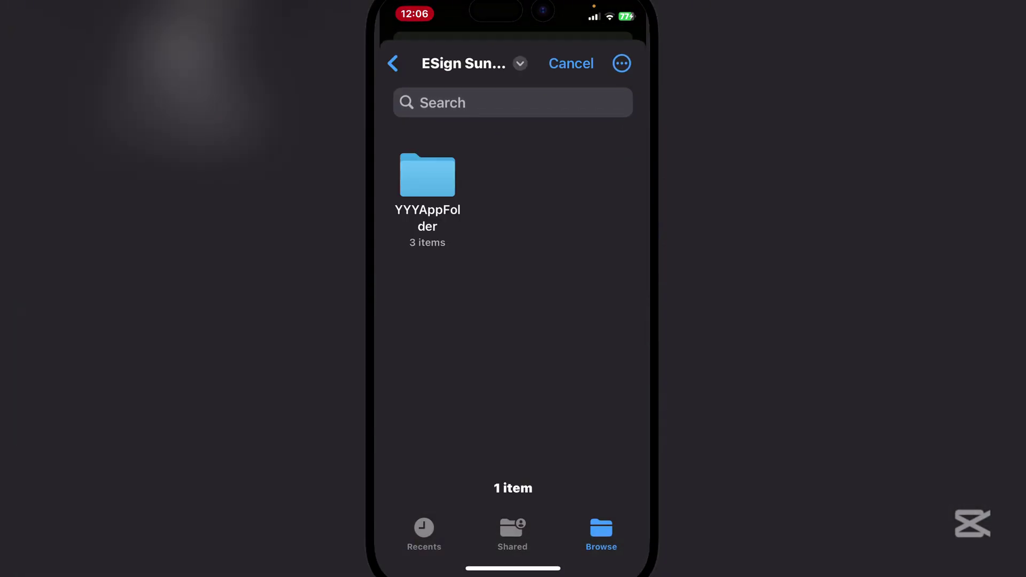
{"action": "left_click", "coordinate": [393, 63]}
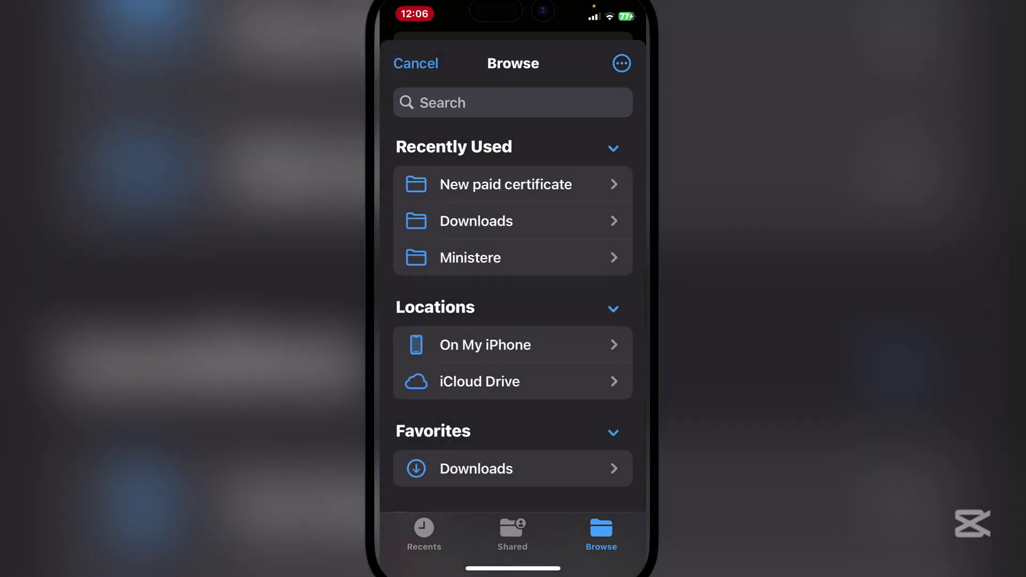
{"action": "left_click", "coordinate": [476, 221]}
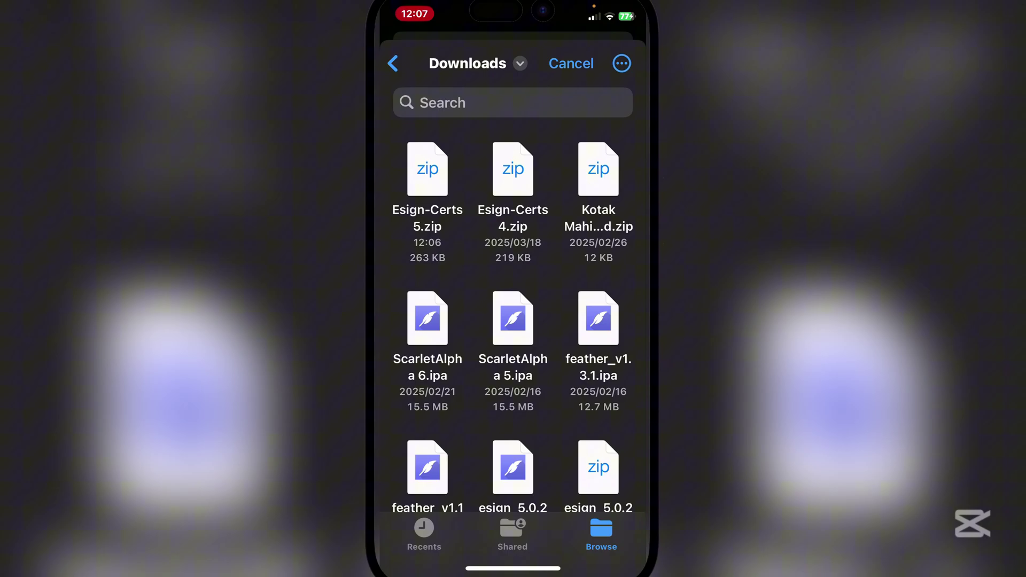
{"action": "left_click", "coordinate": [427, 201]}
- Unzip Esign-Certs 5.zip and enter the extracted Esign-Certs folder
{"action": "left_click", "coordinate": [481, 191]}
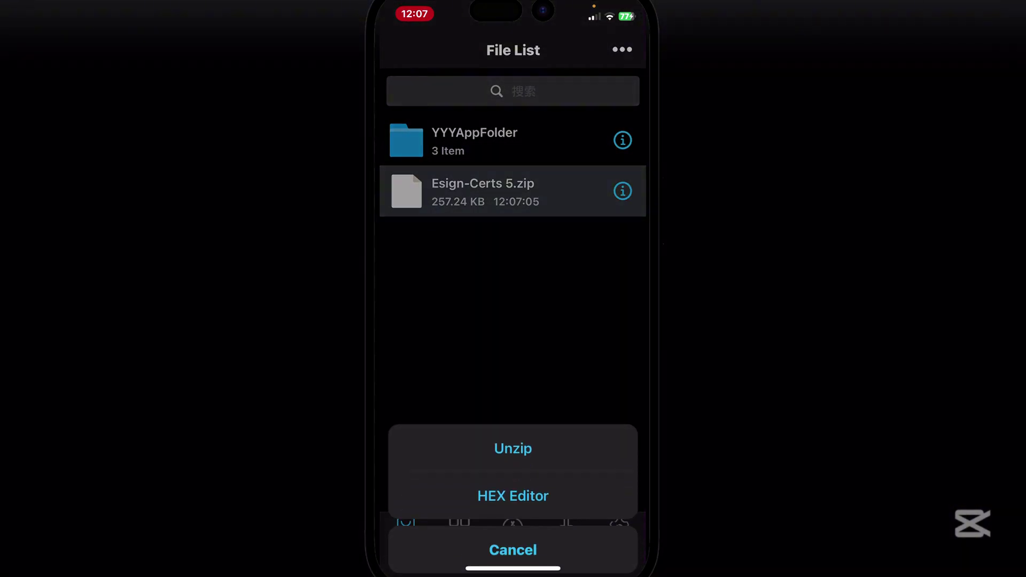
{"action": "left_click", "coordinate": [514, 420]}
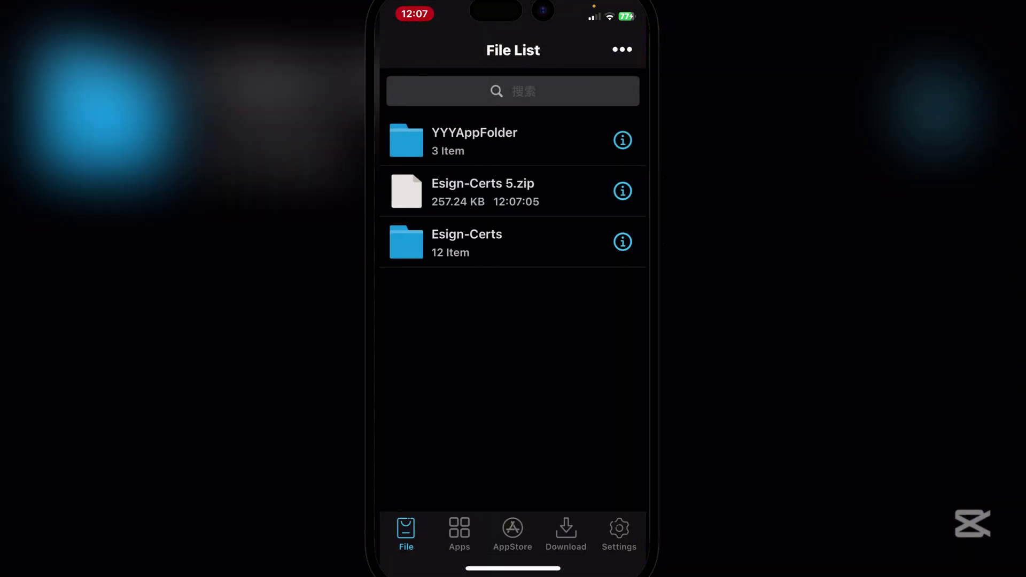
{"action": "left_click", "coordinate": [467, 241]}
{"action": "scroll", "coordinate": [513, 321], "scroll_direction": "down", "scroll_amount": 5}
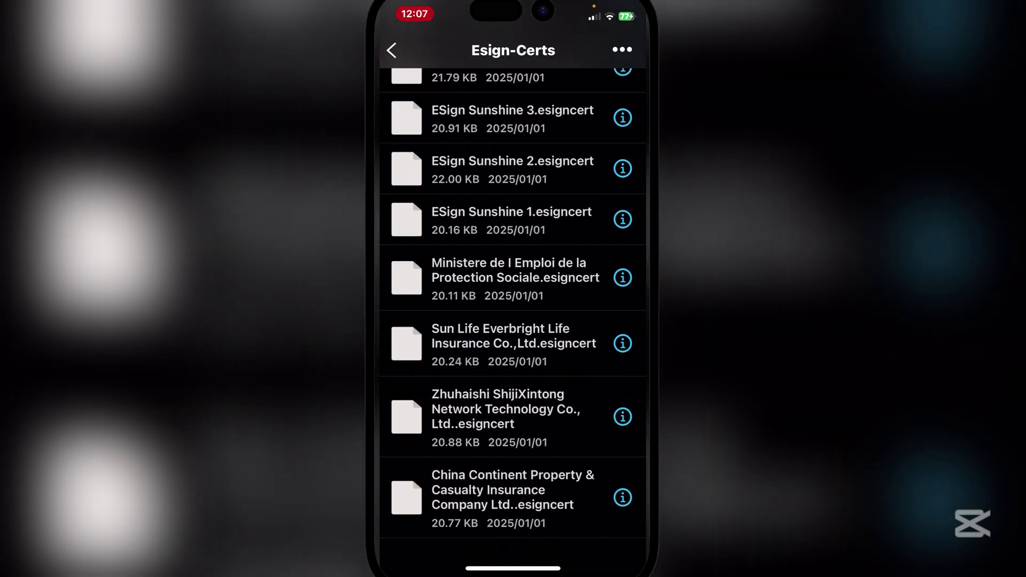
{"action": "scroll", "coordinate": [513, 321], "scroll_direction": "up", "scroll_amount": 3}
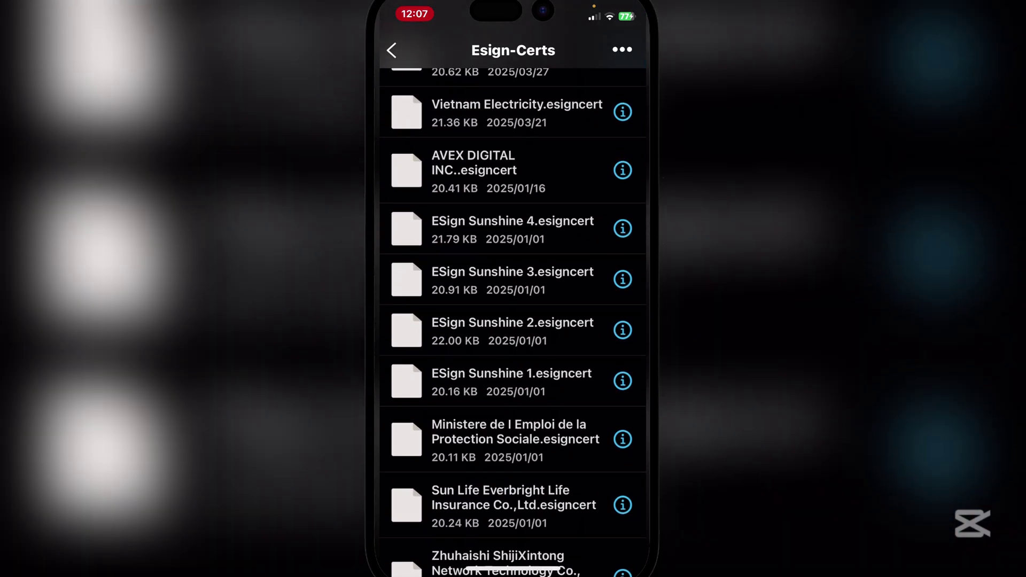
- Import ESign Sunshine 4.esigncert into Certificate Management and go back to the File List
{"action": "left_click", "coordinate": [513, 229]}
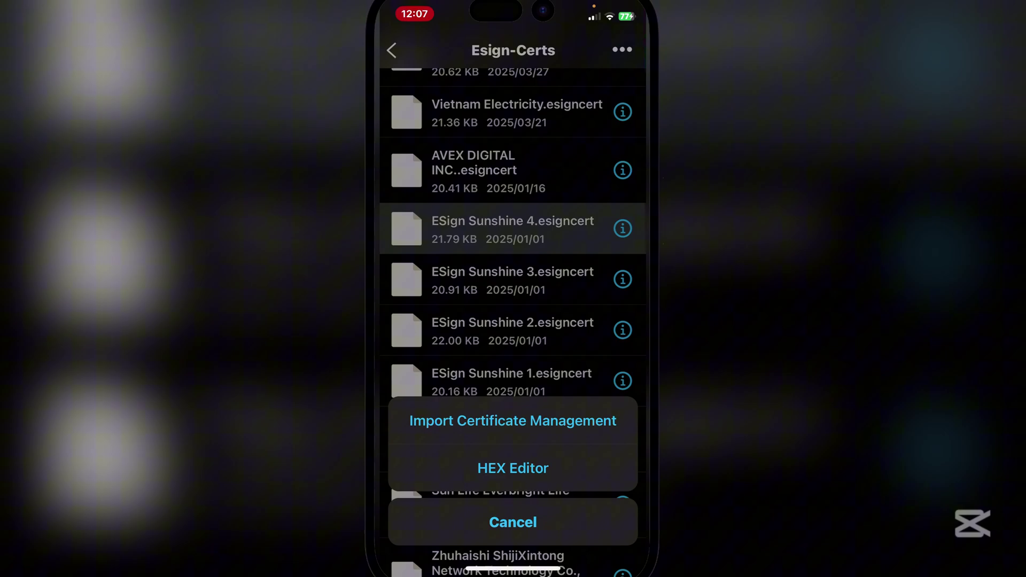
{"action": "left_click", "coordinate": [514, 422]}
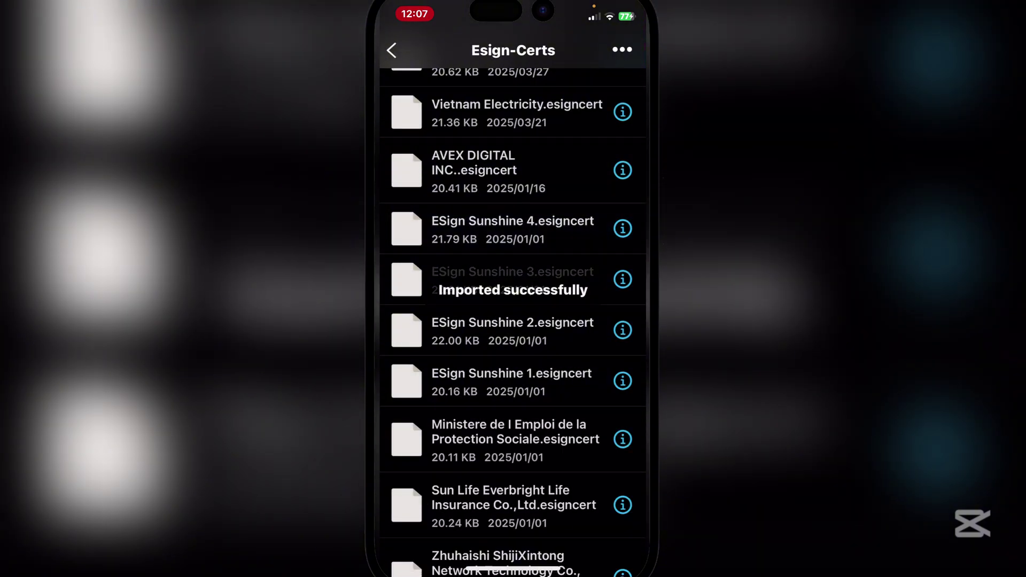
{"action": "left_click", "coordinate": [622, 49]}
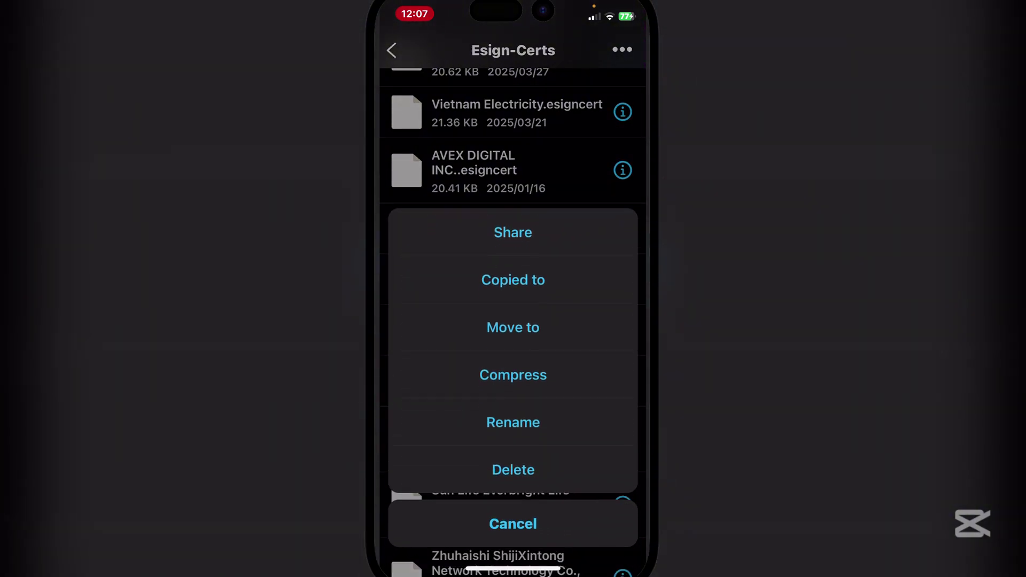
{"action": "left_click", "coordinate": [513, 373]}
{"action": "left_click", "coordinate": [391, 50]}
{"action": "left_click", "coordinate": [619, 534]}
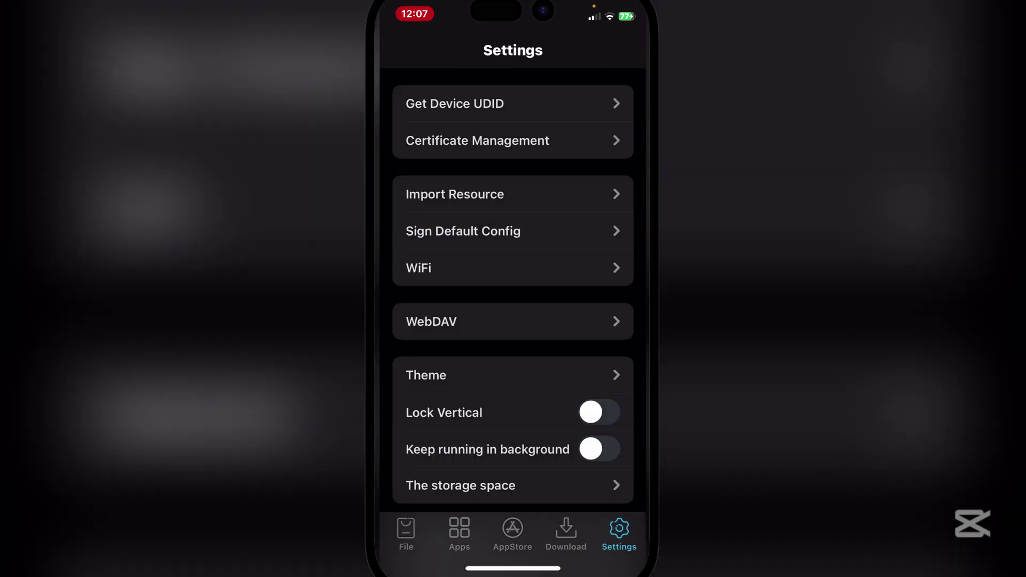
{"action": "scroll", "coordinate": [513, 289], "scroll_direction": "up", "scroll_amount": 2}
{"action": "left_click", "coordinate": [481, 142]}
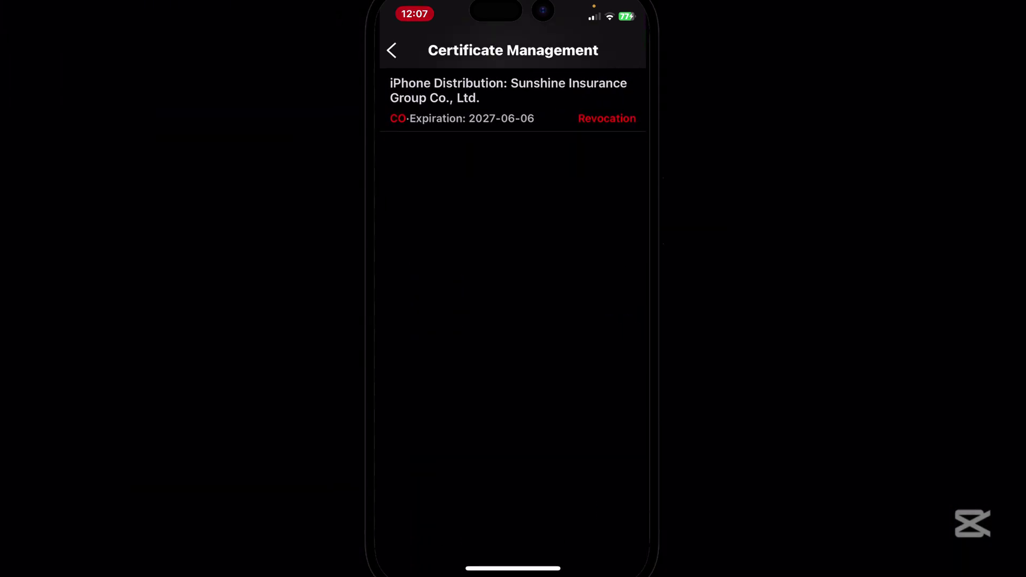
{"action": "scroll", "coordinate": [513, 288], "scroll_direction": "up", "scroll_amount": 2}
{"action": "scroll", "coordinate": [513, 288], "scroll_direction": "down", "scroll_amount": 1}
{"action": "left_click", "coordinate": [392, 50]}
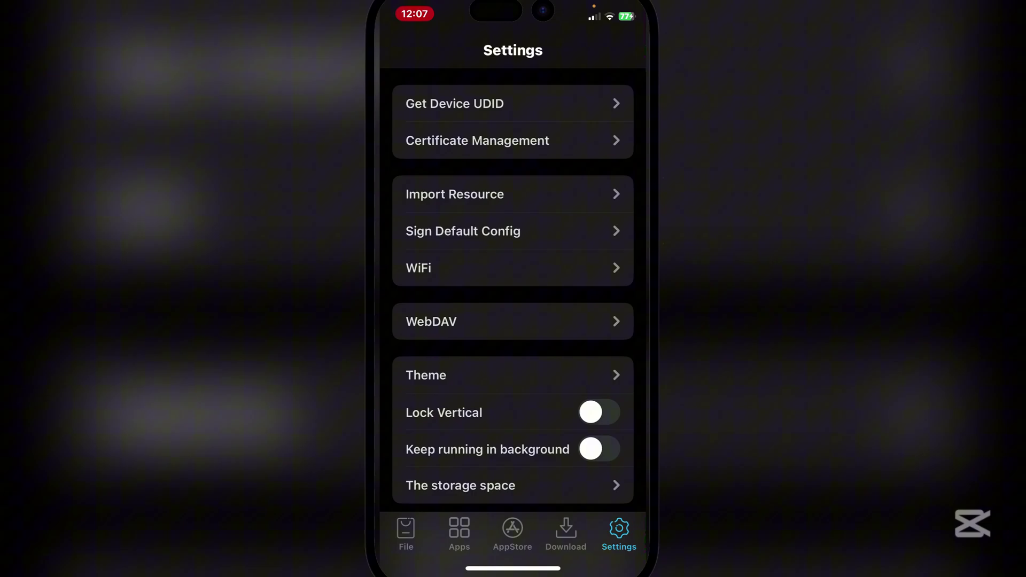
{"action": "left_click", "coordinate": [566, 534]}
{"action": "left_click", "coordinate": [459, 533]}
{"action": "left_click", "coordinate": [406, 533]}
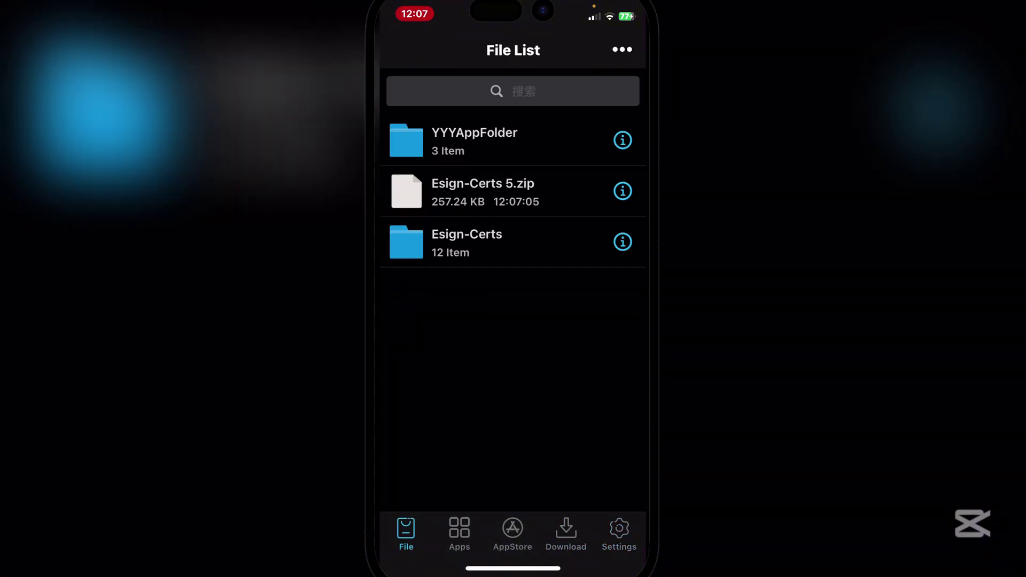
- Swipe out of ESign to the Home Screen showing ESignSunshine beside Feather and FlekSt0re
{"action": "left_click_drag", "start_coordinate": [514, 569], "coordinate": [513, 361]}
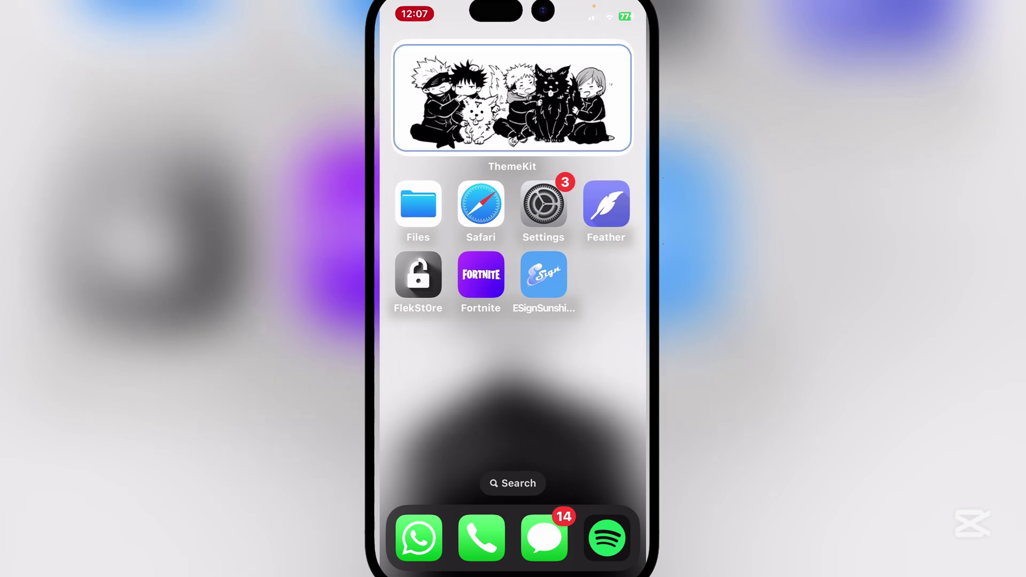